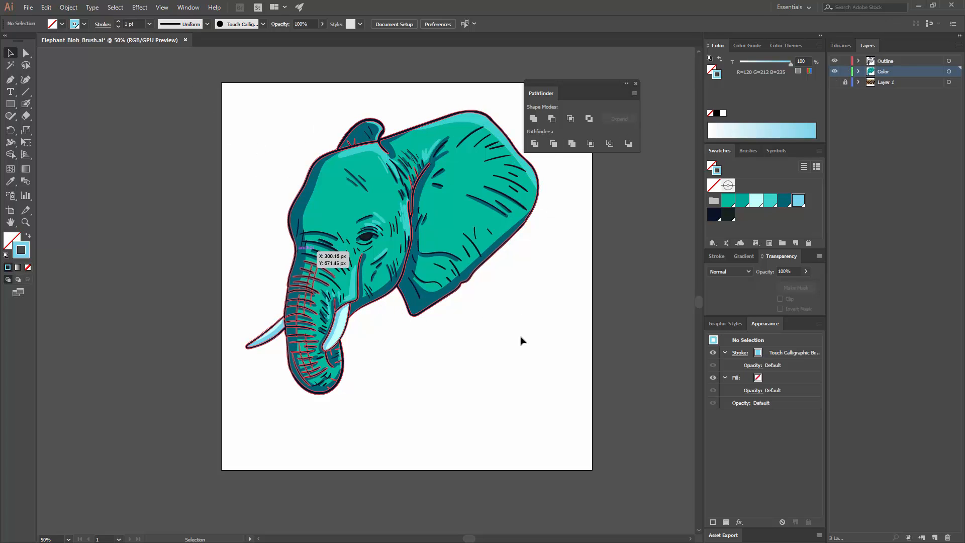
# Step: Select all of the elephant's outline and color artwork and group it into one object
pyautogui.moveTo(603, 465); pyautogui.dragTo(255, 89)
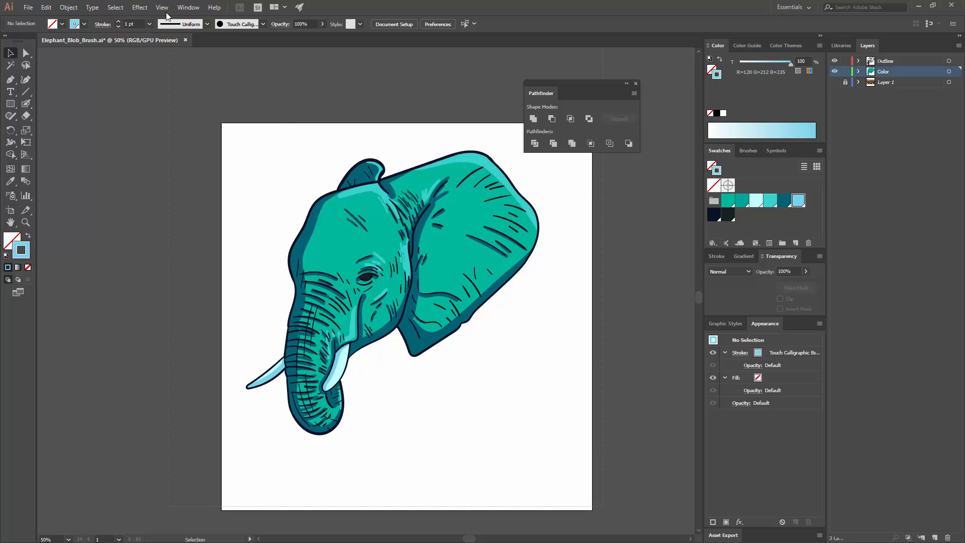
pyautogui.scroll(3, 192, 80)
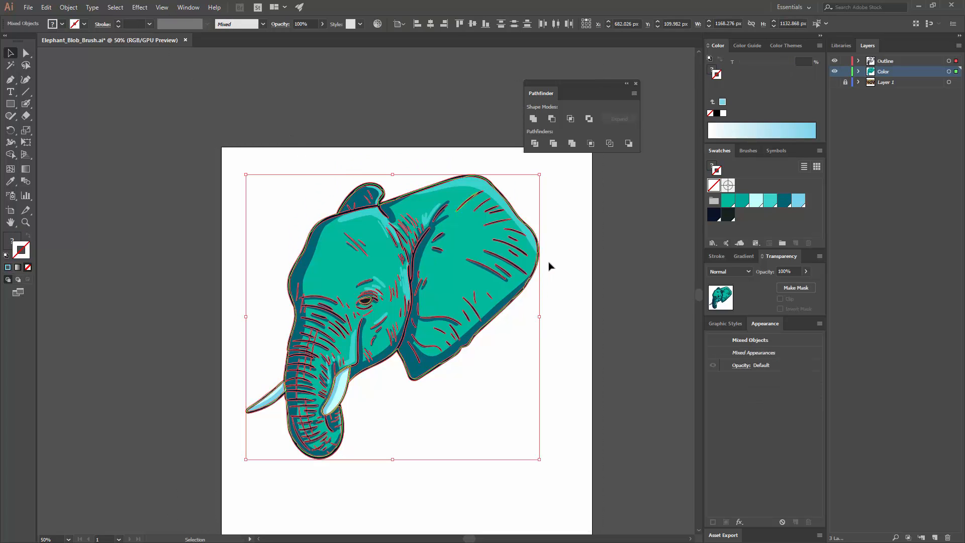
pyautogui.hotkey('ctrl', 'g')
pyautogui.click(65, 7)
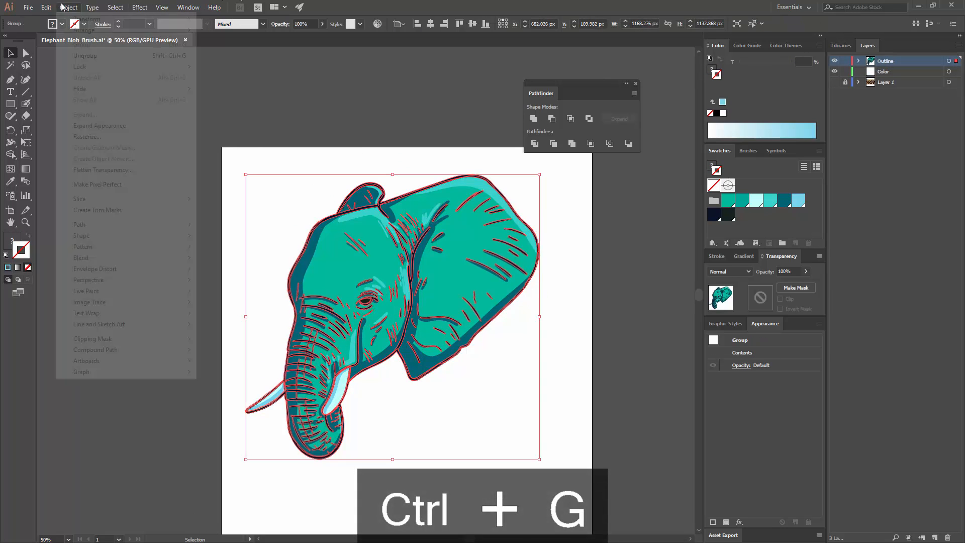
pyautogui.click(423, 177)
# Step: Try moving the grouped elephant as one piece, undo the move and deselect it
pyautogui.moveTo(504, 300); pyautogui.dragTo(463, 222)
pyautogui.hotkey('ctrl', 'z')
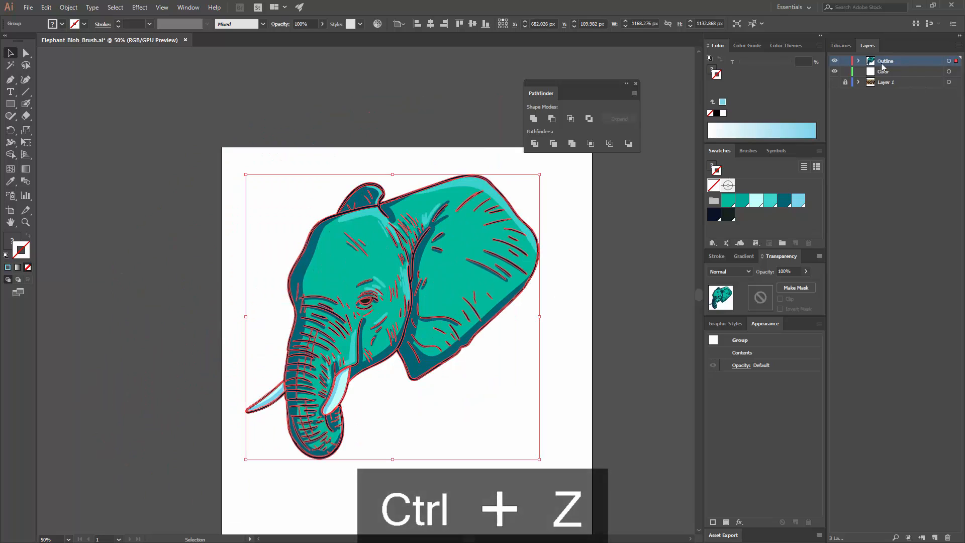
pyautogui.click(466, 159)
# Step: Widen the artboard to 4364 px, adding empty space beside the elephant
pyautogui.hotkey('ctrl', '-')
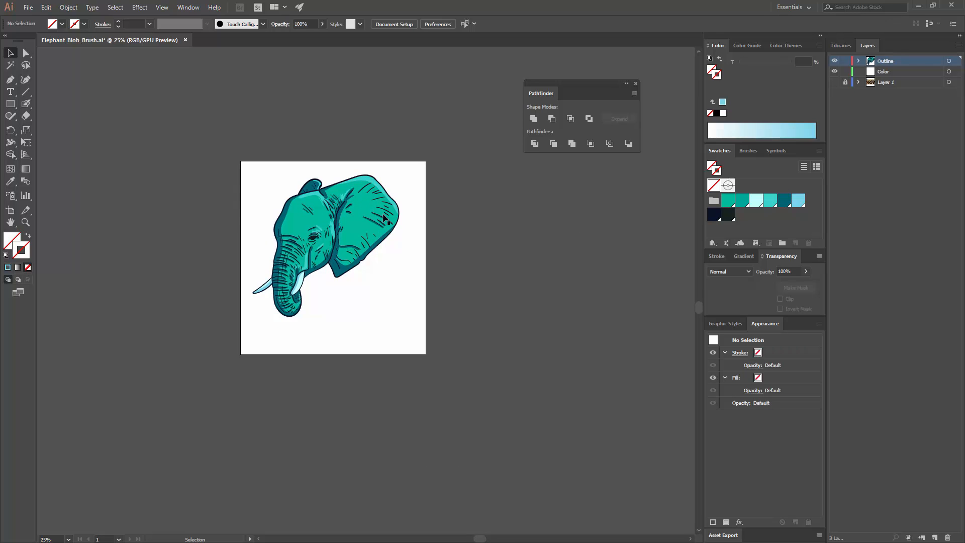
pyautogui.click(10, 211)
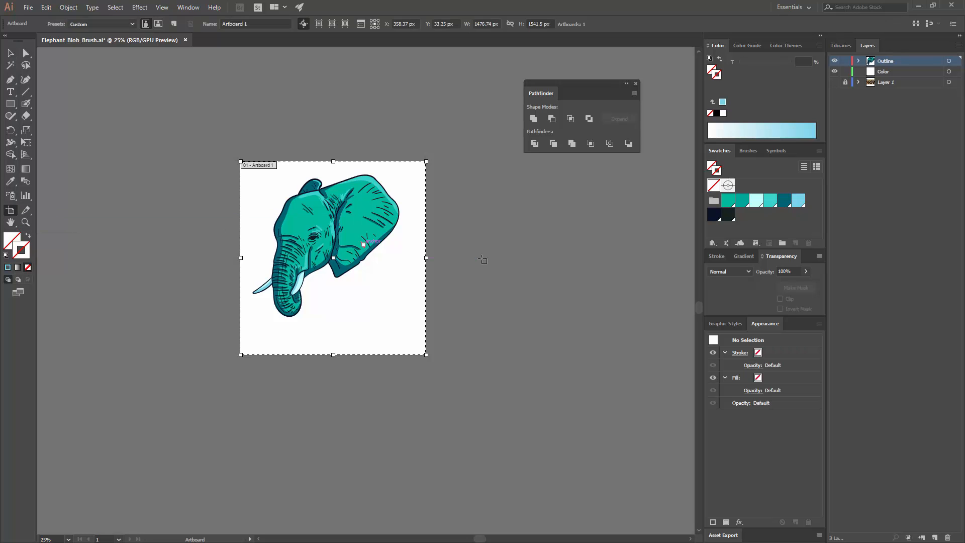
pyautogui.moveTo(447, 257); pyautogui.dragTo(637, 255)
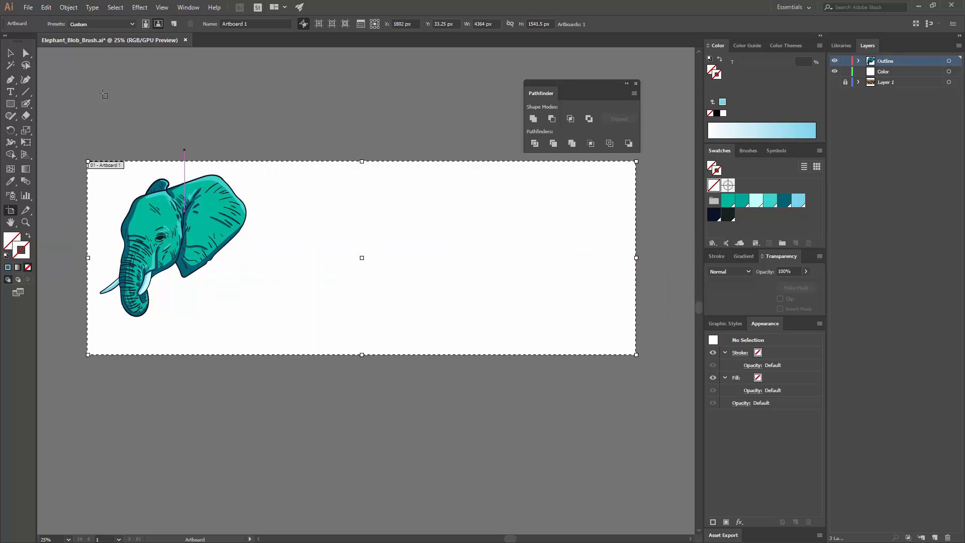
pyautogui.press('Escape')
# Step: Duplicate the elephant group twice to make a row of three evenly spaced elephants
pyautogui.moveTo(170, 232); pyautogui.dragTo(349, 235)
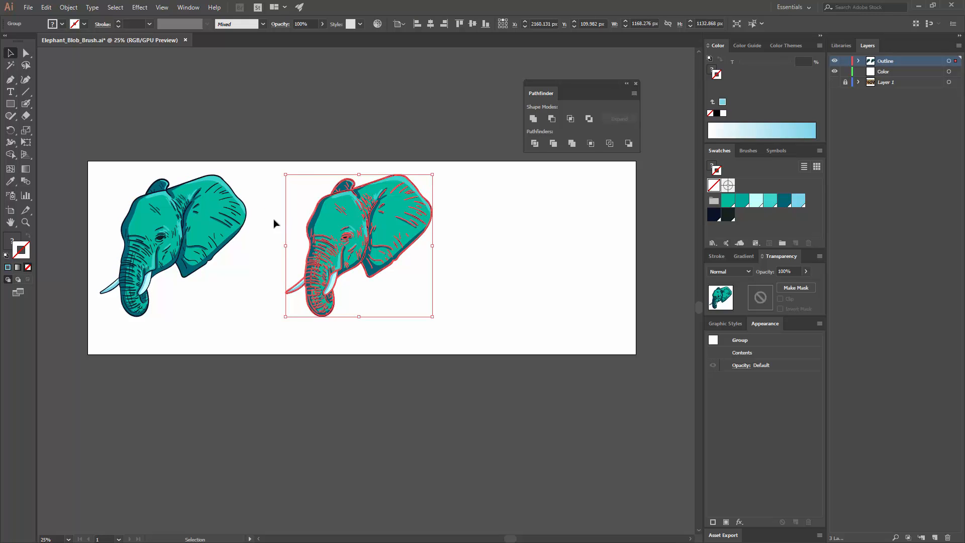
pyautogui.press('a')
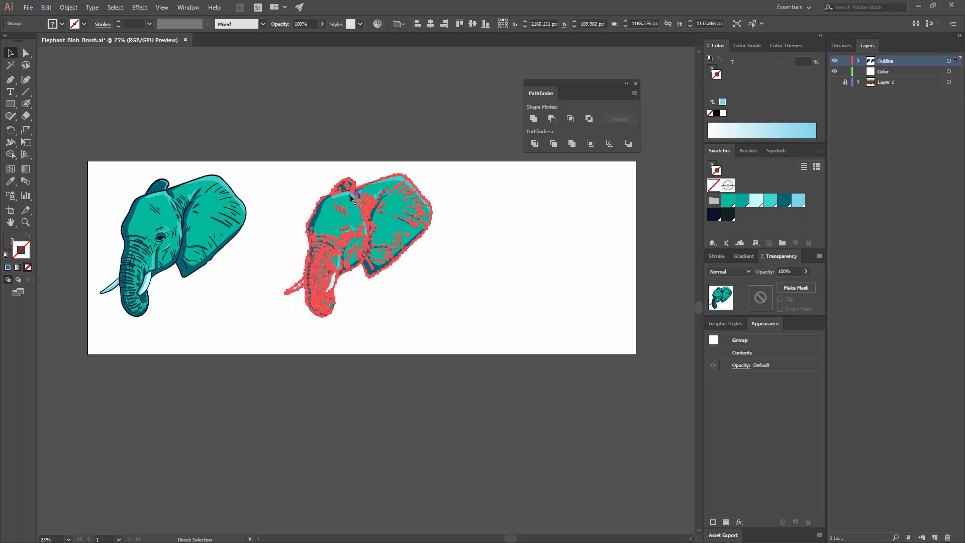
pyautogui.hotkey('ctrl', 'd')
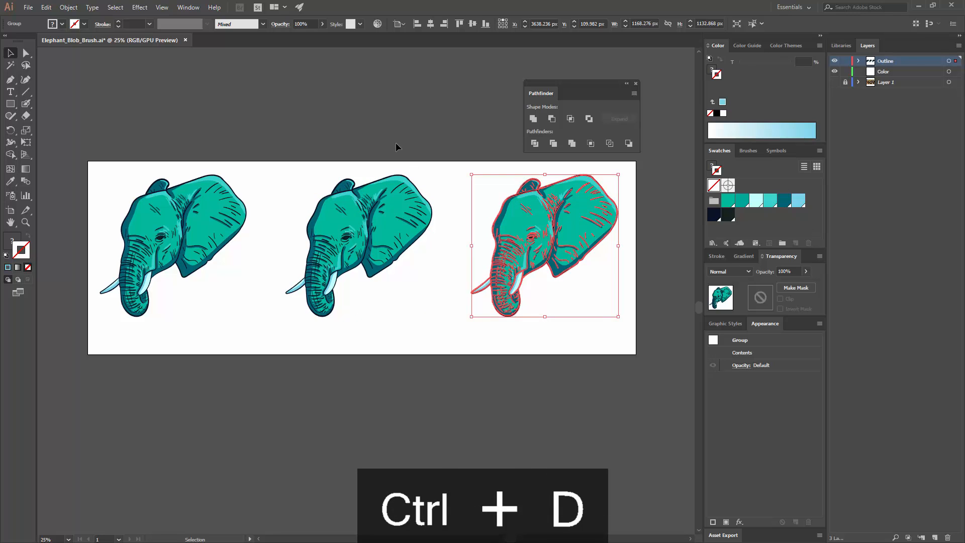
pyautogui.click(396, 146)
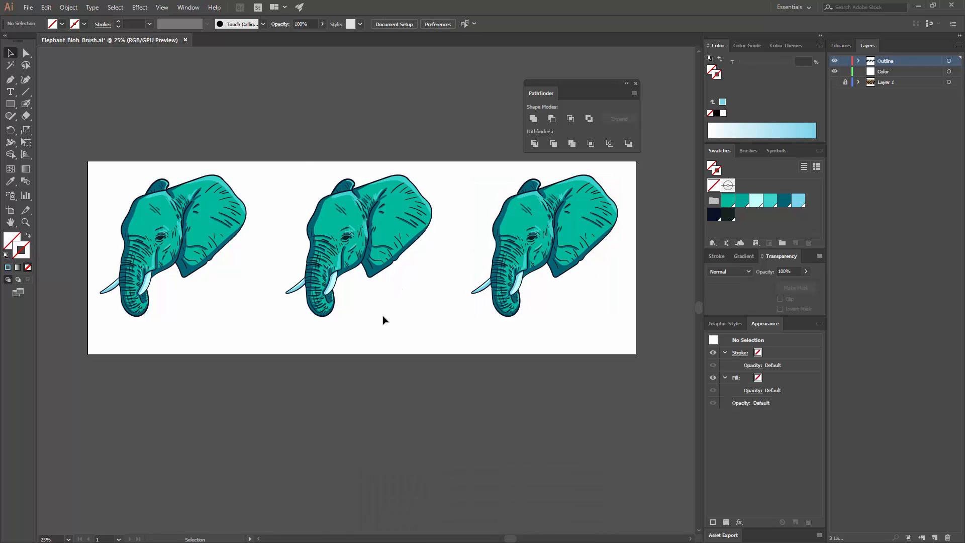
# Step: Open Recolor Artwork for the middle elephant and link its harmony colors on the editable color wheel
pyautogui.moveTo(383, 320); pyautogui.dragTo(327, 252)
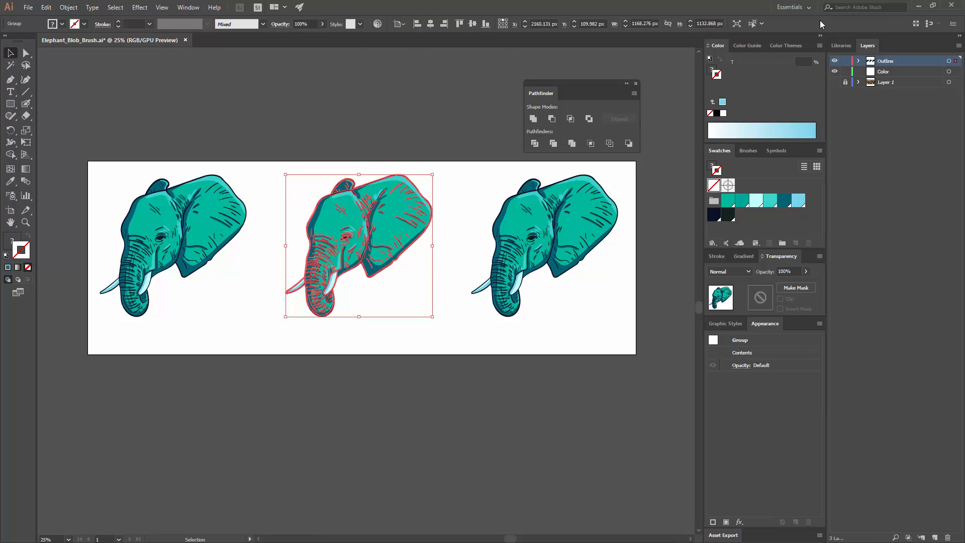
pyautogui.click(379, 25)
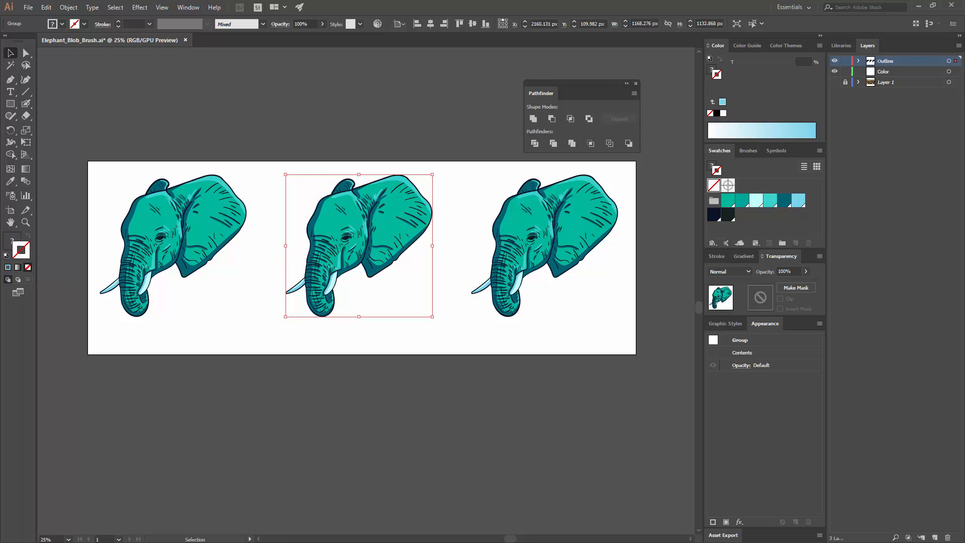
pyautogui.moveTo(424, 111); pyautogui.dragTo(607, 79)
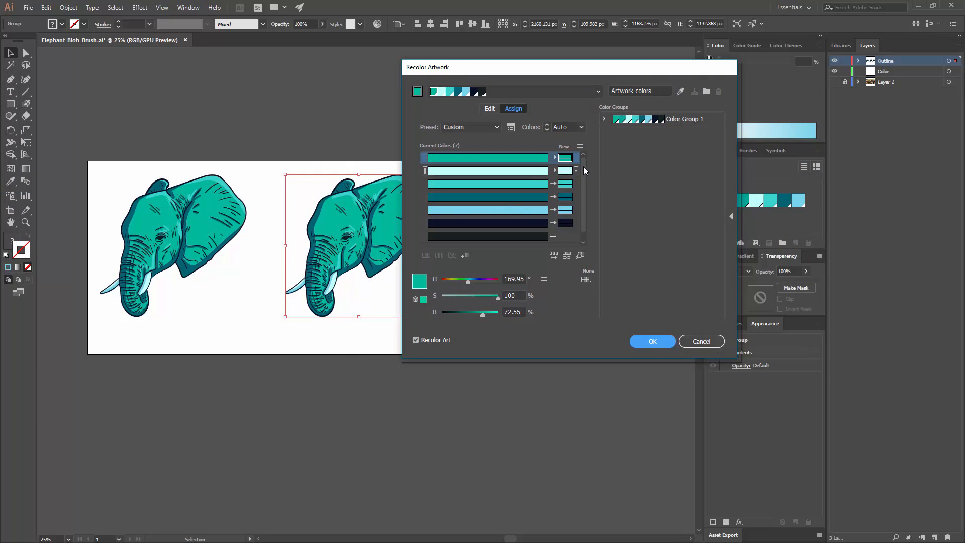
pyautogui.scroll(-1, 579, 207)
pyautogui.click(518, 211)
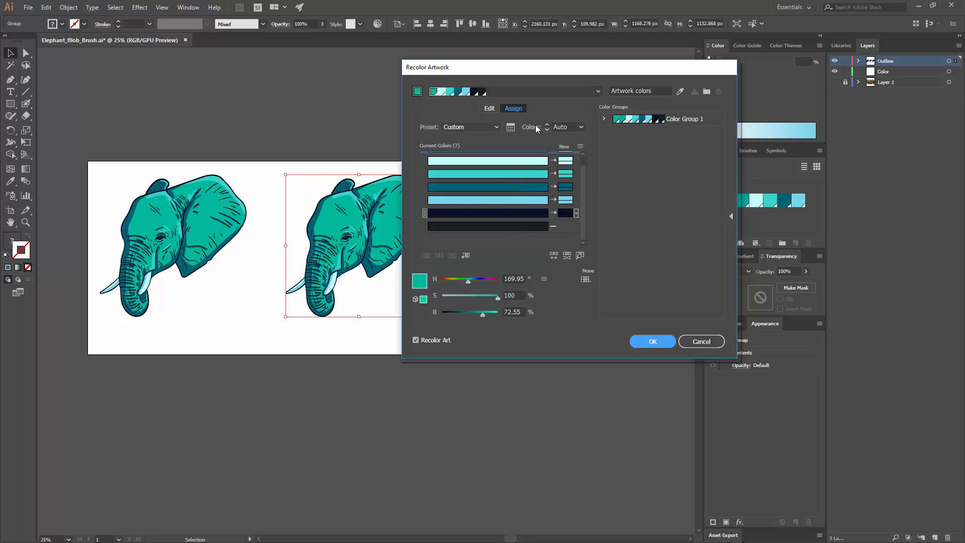
pyautogui.click(489, 109)
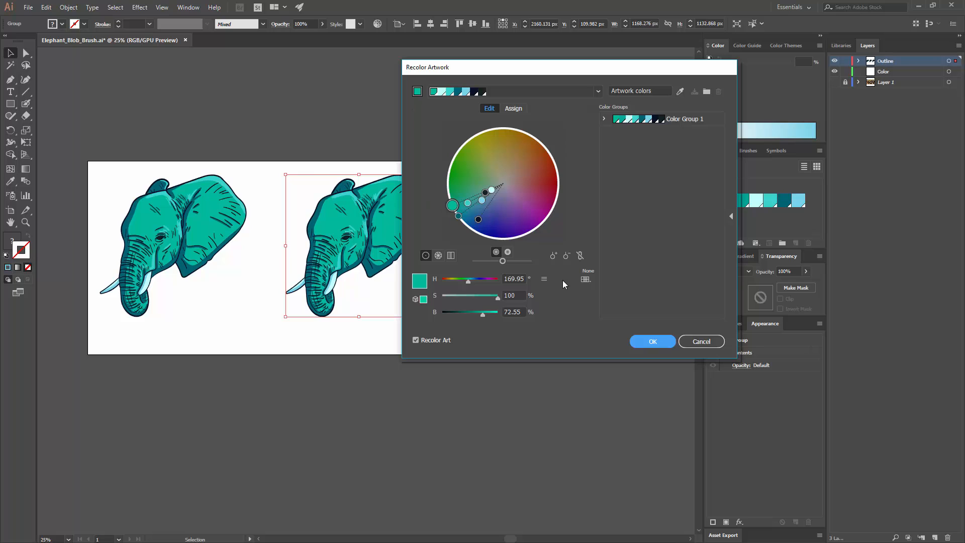
pyautogui.moveTo(542, 71); pyautogui.dragTo(616, 68)
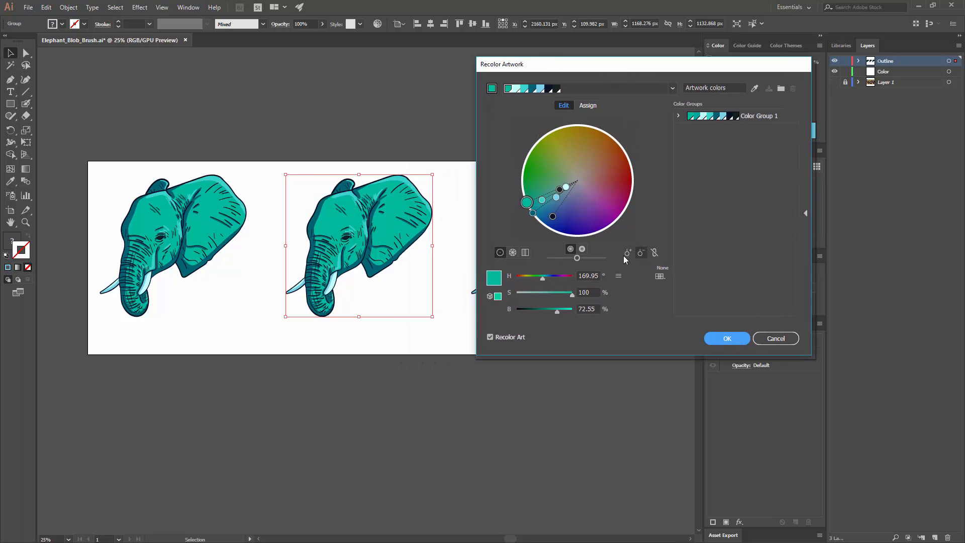
pyautogui.click(655, 253)
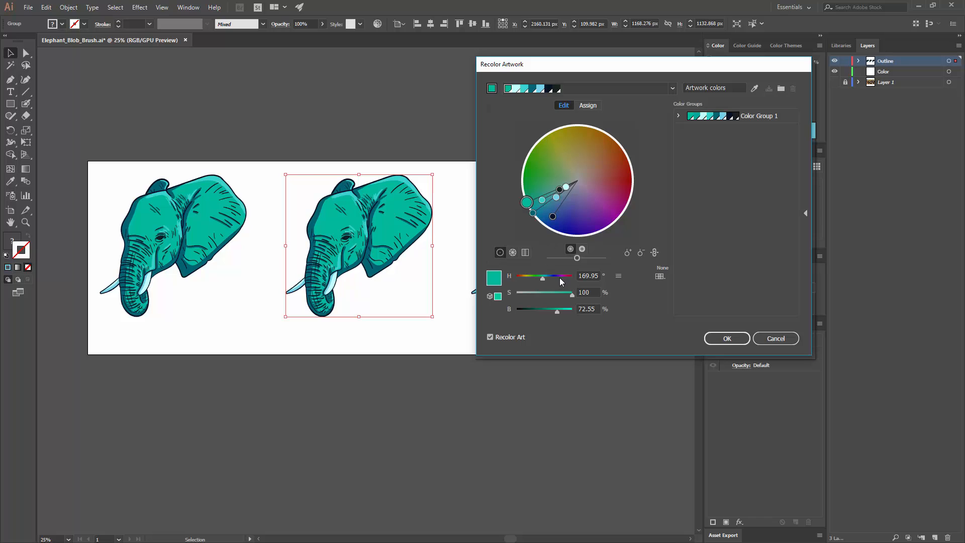
# Step: Recolor the middle elephant reddish brown with hue 16° and saturation 82%, and apply the change
pyautogui.click(521, 278)
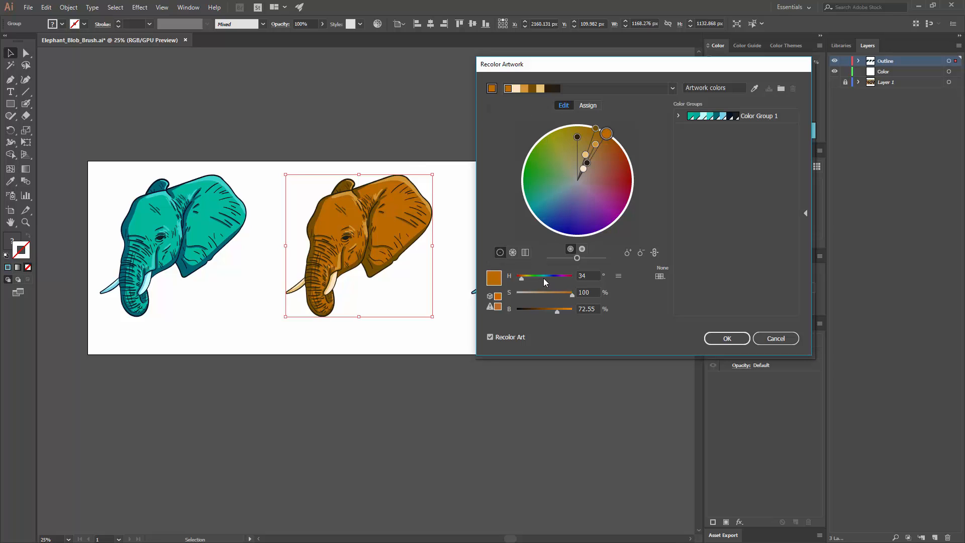
pyautogui.moveTo(524, 278); pyautogui.dragTo(519, 280)
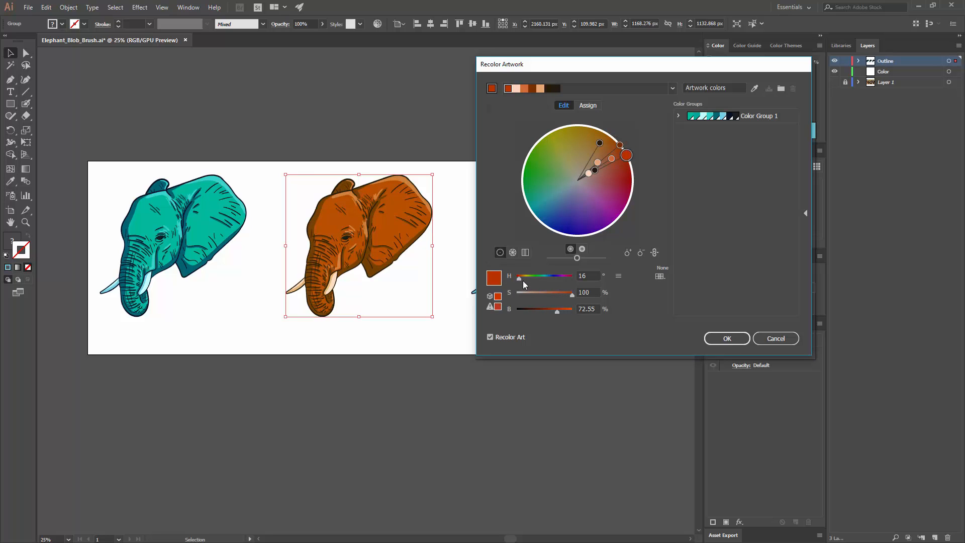
pyautogui.moveTo(569, 301); pyautogui.dragTo(566, 298)
pyautogui.click(726, 338)
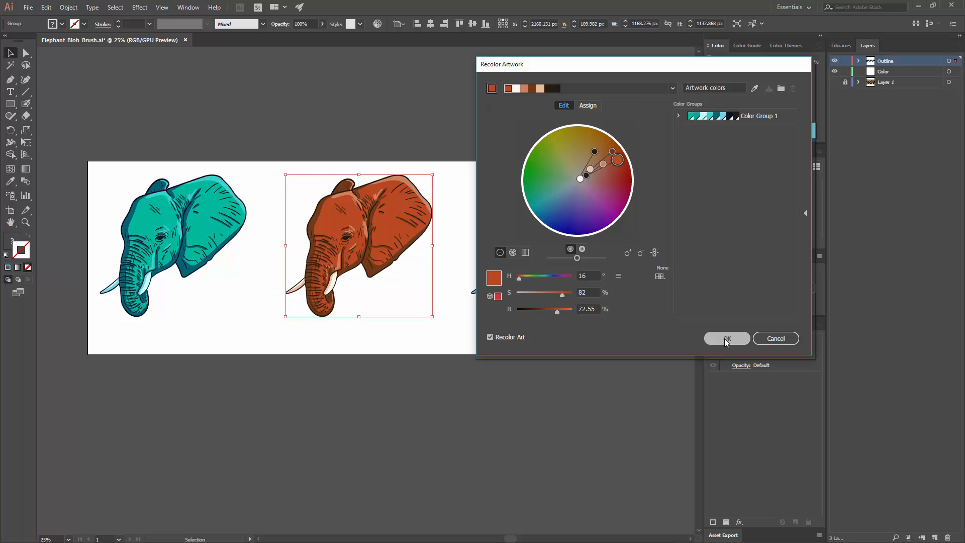
# Step: Examine the recolored middle elephant up close beside the original teal one
pyautogui.click(399, 181)
pyautogui.hotkey('ctrl', '-')
pyautogui.hotkey('ctrl', '=')
pyautogui.hotkey('ctrl', '=')
pyautogui.hotkey('ctrl', '=')
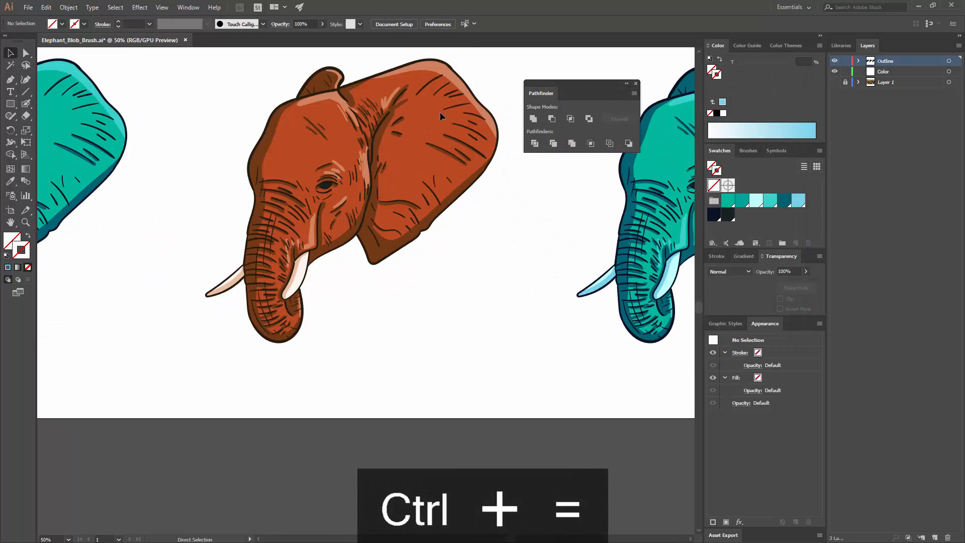
pyautogui.moveTo(264, 232); pyautogui.dragTo(480, 254)
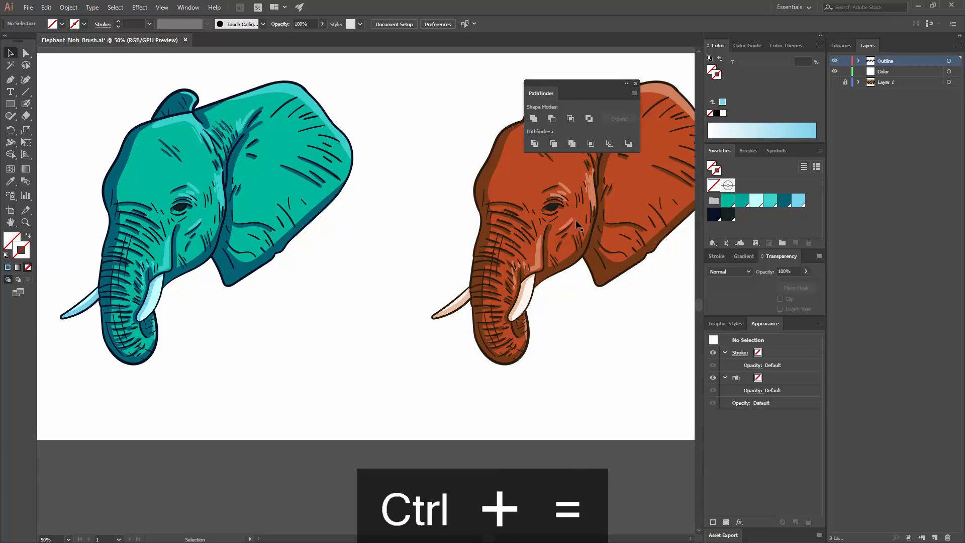
pyautogui.hscroll(6, 465, 227)
pyautogui.hscroll(5, 390, 230)
# Step: Open Recolor Artwork for the third elephant and link its harmony colors on the color wheel
pyautogui.click(503, 213)
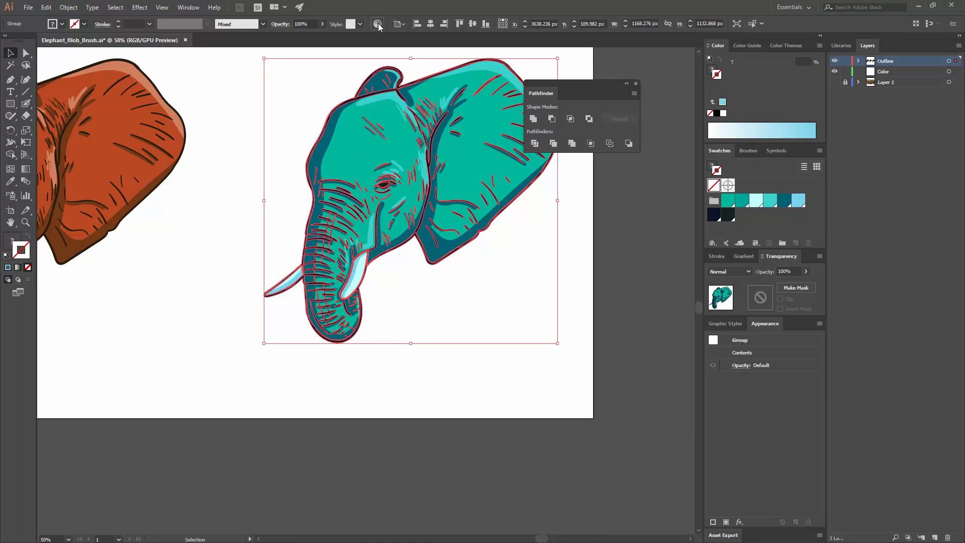
pyautogui.click(377, 24)
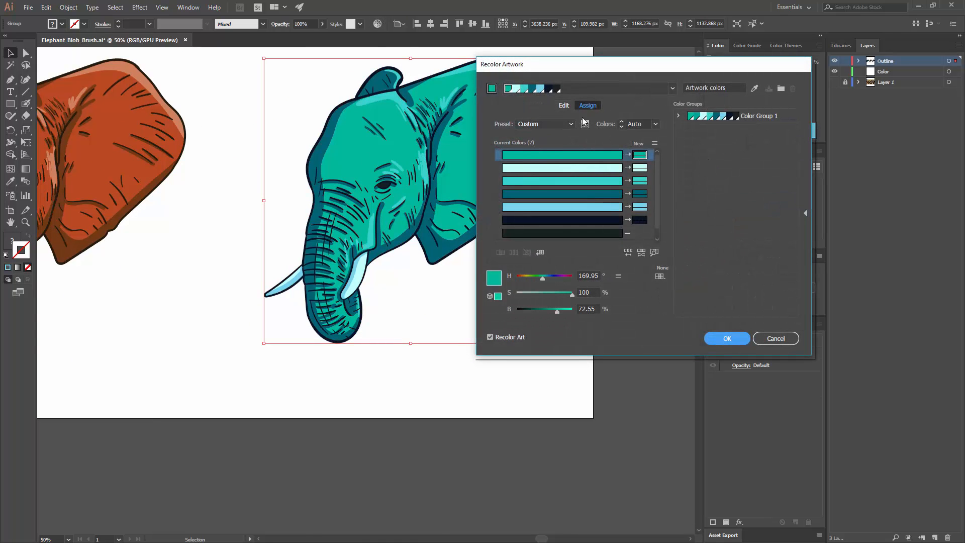
pyautogui.click(564, 106)
pyautogui.click(655, 253)
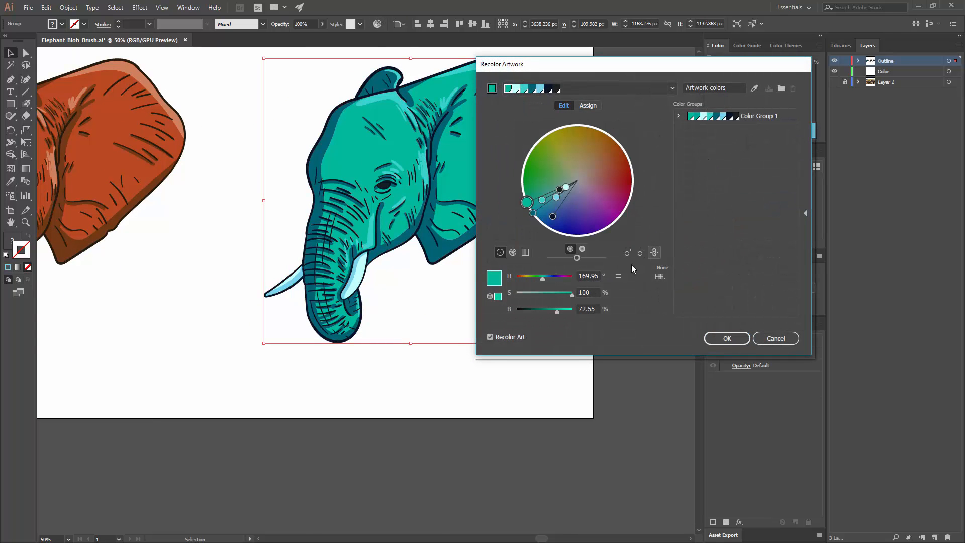
# Step: Shift the third elephant's linked colors to purple with hue 261°, saturation 60% and brightness 83%
pyautogui.click(560, 278)
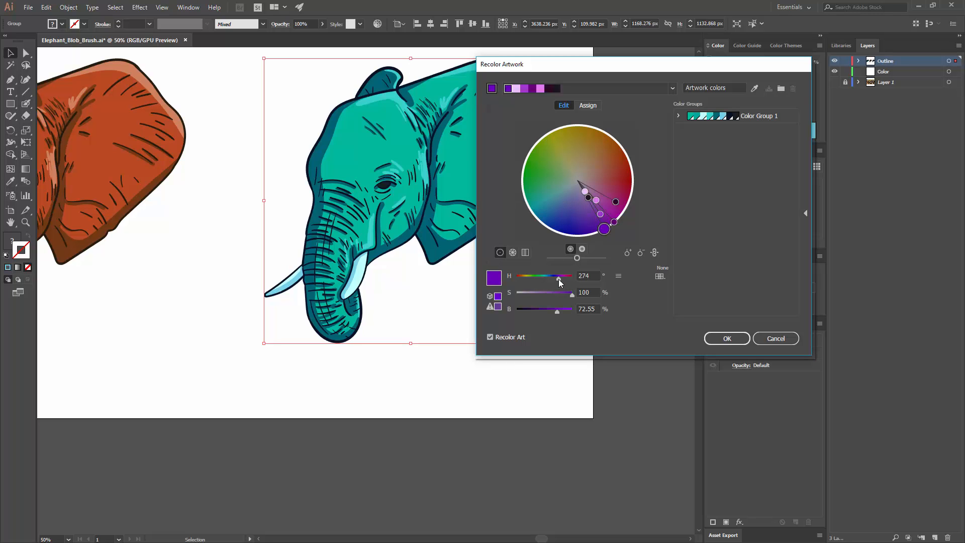
pyautogui.moveTo(559, 279); pyautogui.dragTo(563, 278)
pyautogui.moveTo(580, 67); pyautogui.dragTo(747, 52)
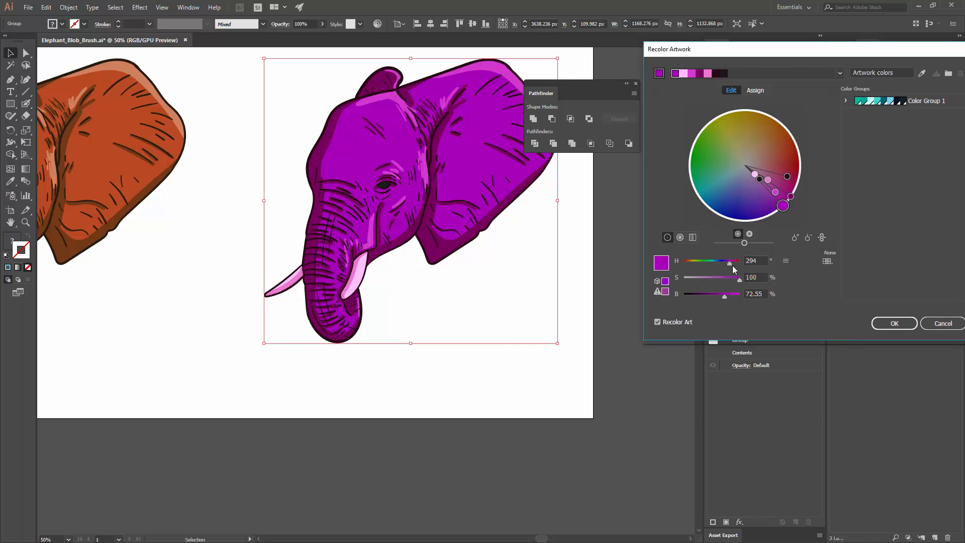
pyautogui.moveTo(732, 265); pyautogui.dragTo(726, 265)
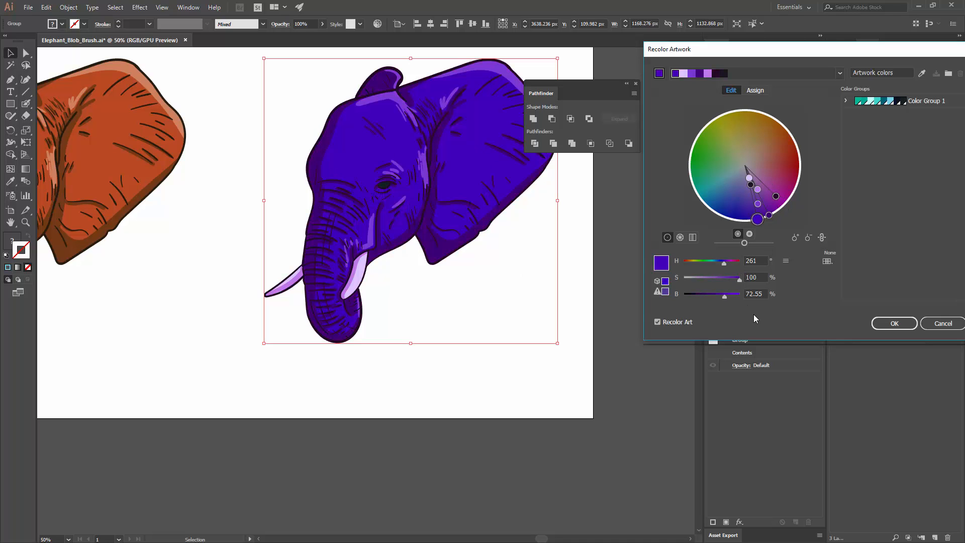
pyautogui.moveTo(727, 279); pyautogui.dragTo(719, 279)
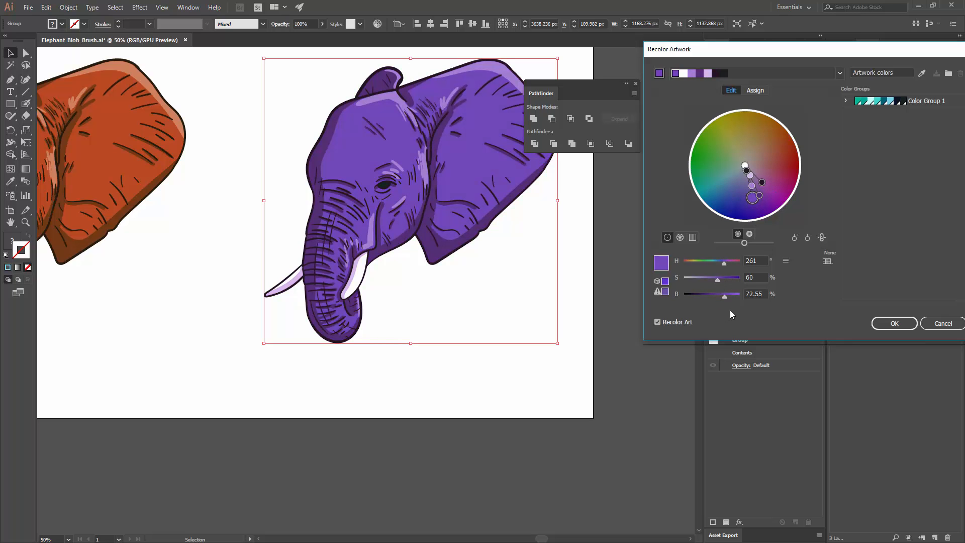
pyautogui.moveTo(716, 295); pyautogui.dragTo(730, 297)
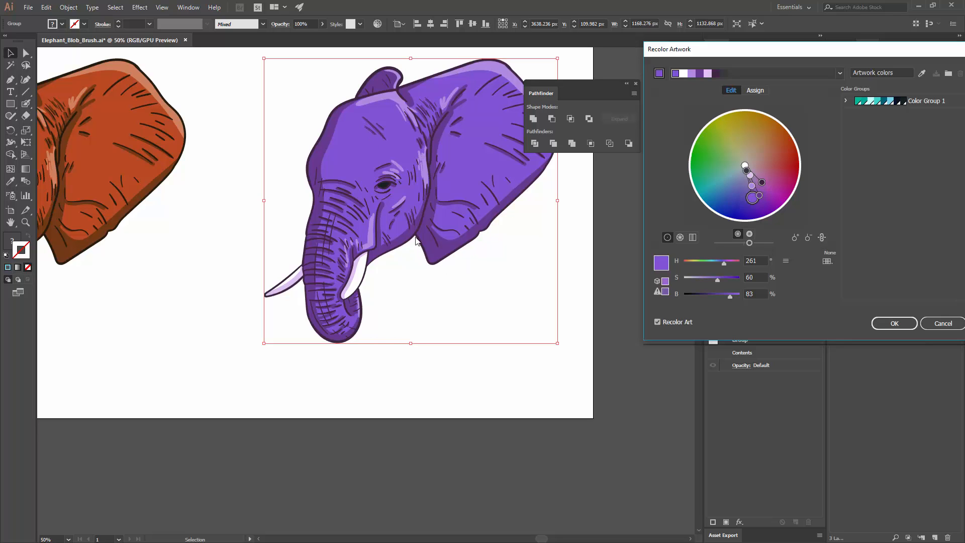
# Step: Unlink the harmony colors, darken the third elephant's dark purple outline color to about 10% brightness, and apply the recolor
pyautogui.click(822, 238)
pyautogui.click(768, 190)
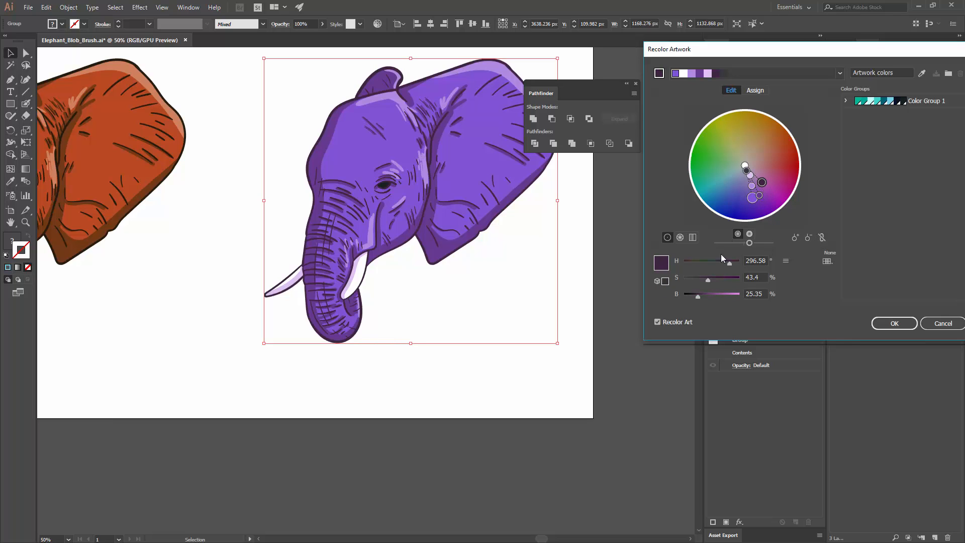
pyautogui.click(690, 296)
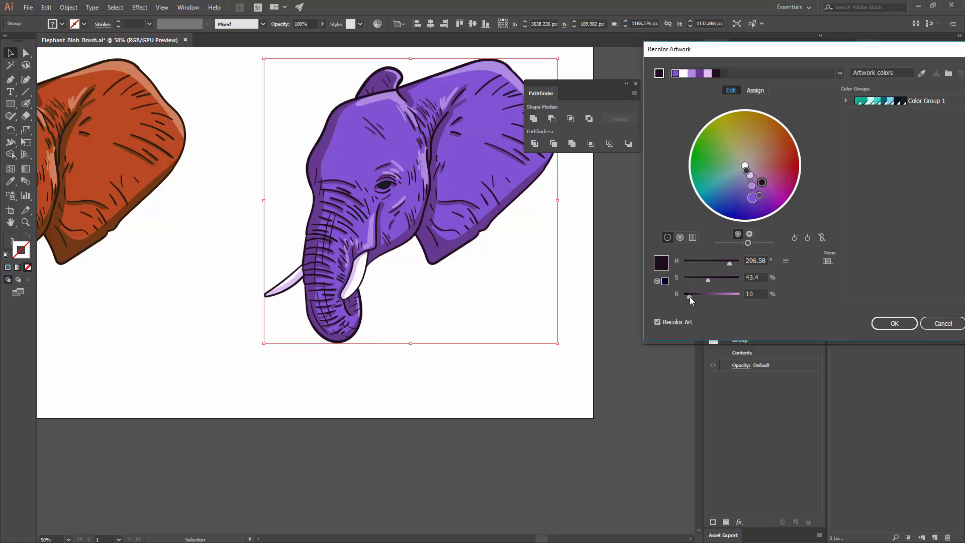
pyautogui.moveTo(692, 296); pyautogui.dragTo(691, 297)
pyautogui.click(890, 323)
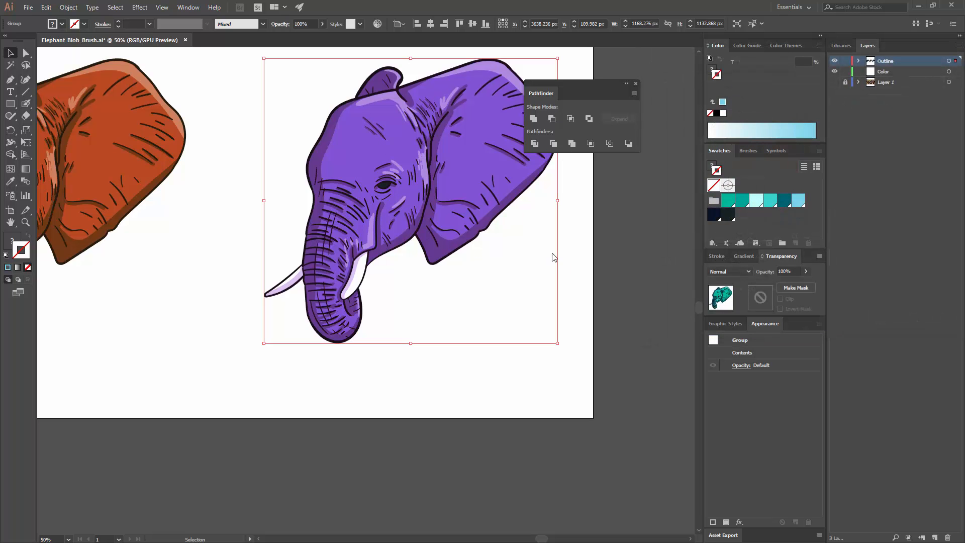
pyautogui.hotkey('ctrl', '-')
pyautogui.hotkey('ctrl', '-')
pyautogui.click(570, 207)
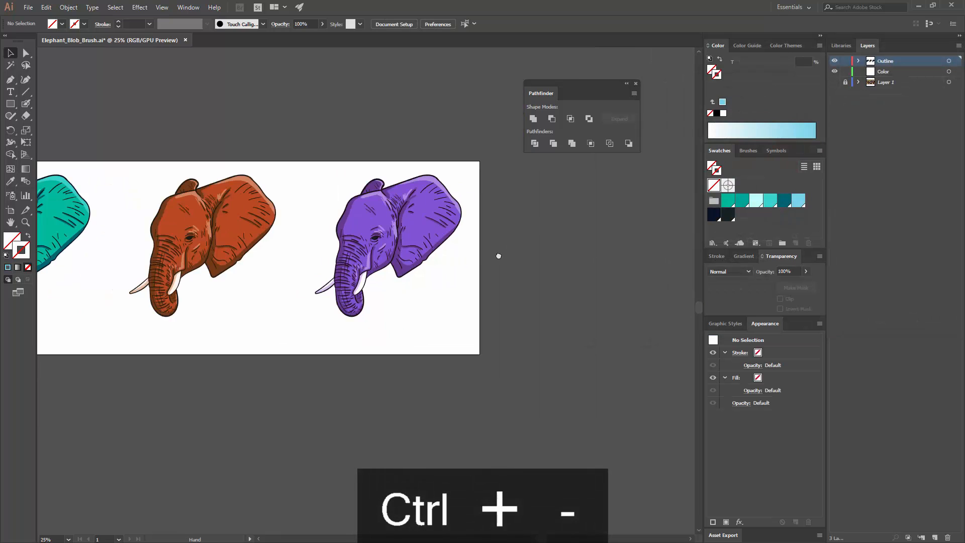
pyautogui.moveTo(499, 256); pyautogui.dragTo(616, 261)
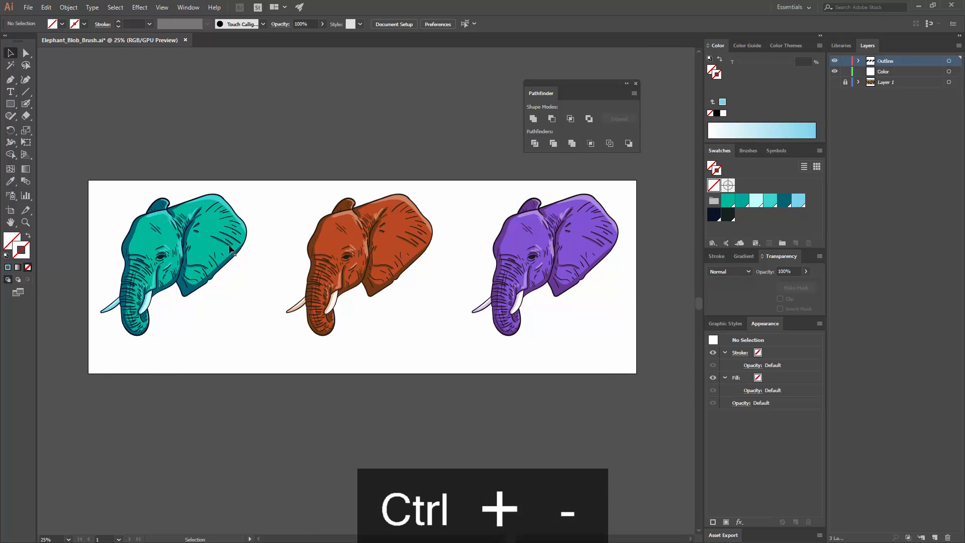